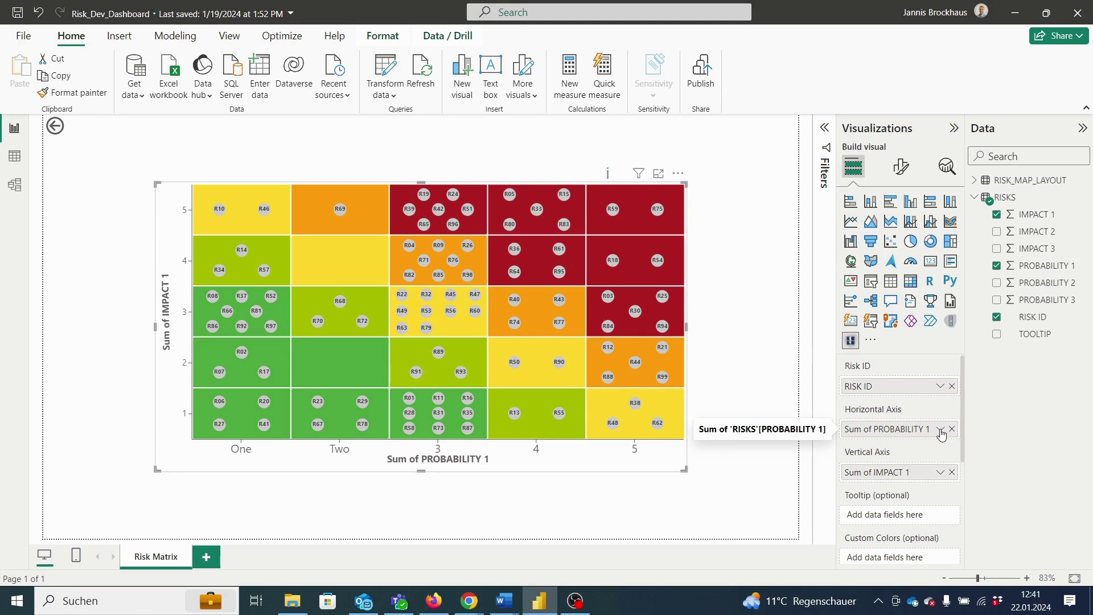
Step: Rename the Horizontal Axis field to Probability and the Vertical Axis field to Impact for this visual
{"action": "left_click", "coordinate": [940, 429]}
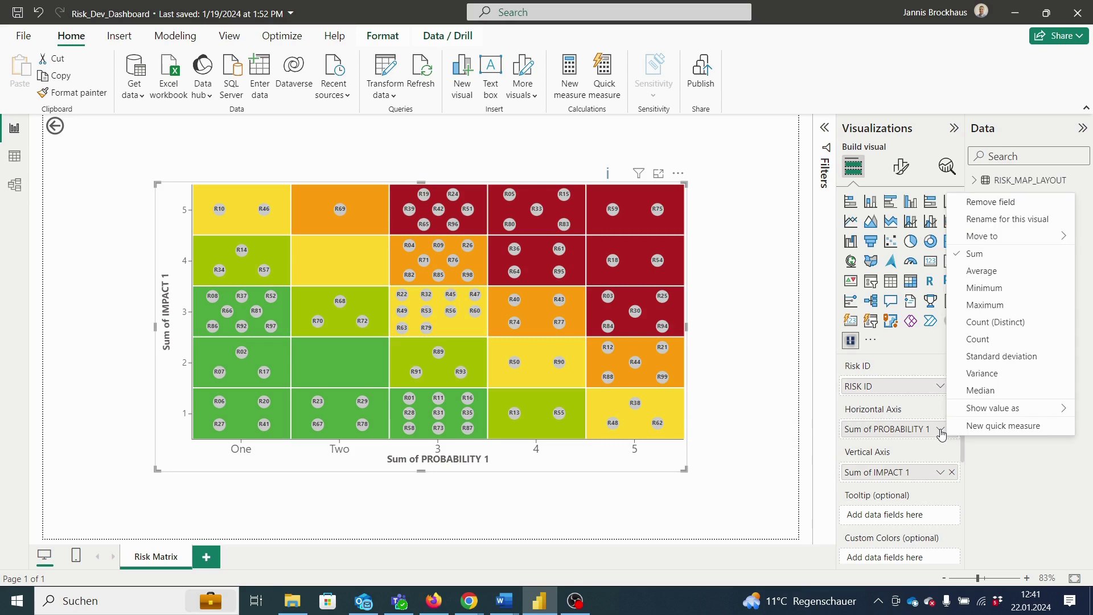
{"action": "left_click", "coordinate": [1000, 219]}
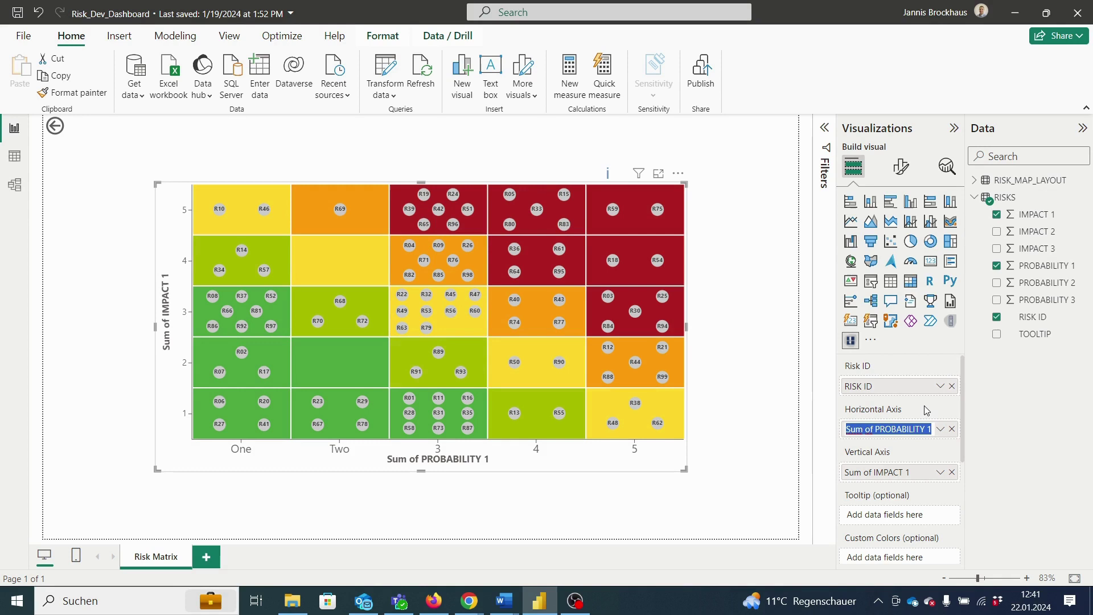
{"action": "type", "text": "Probability"}
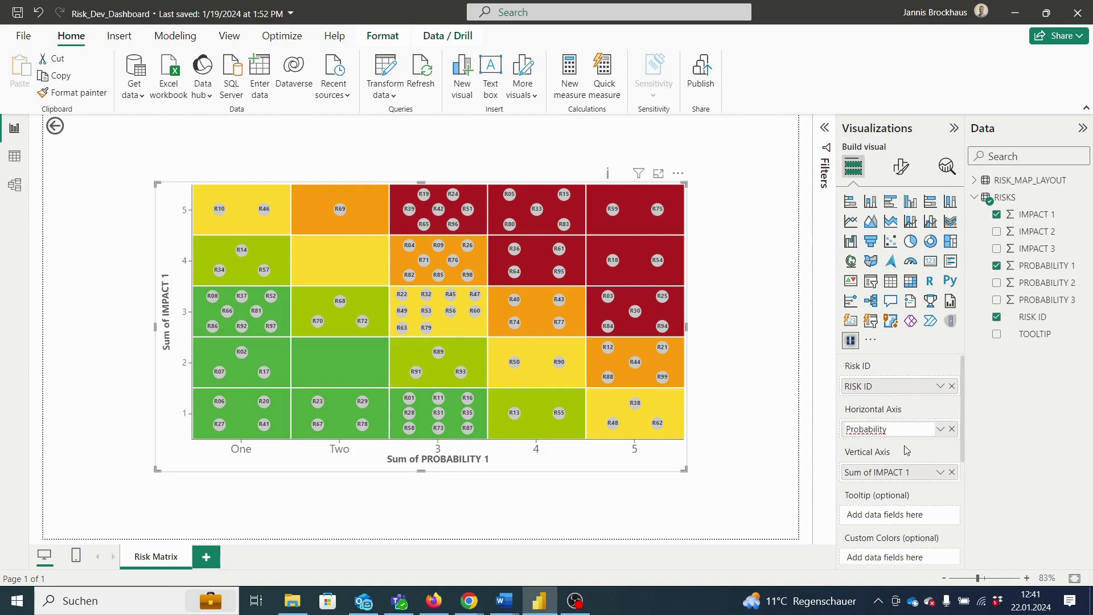
{"action": "key", "text": "Return"}
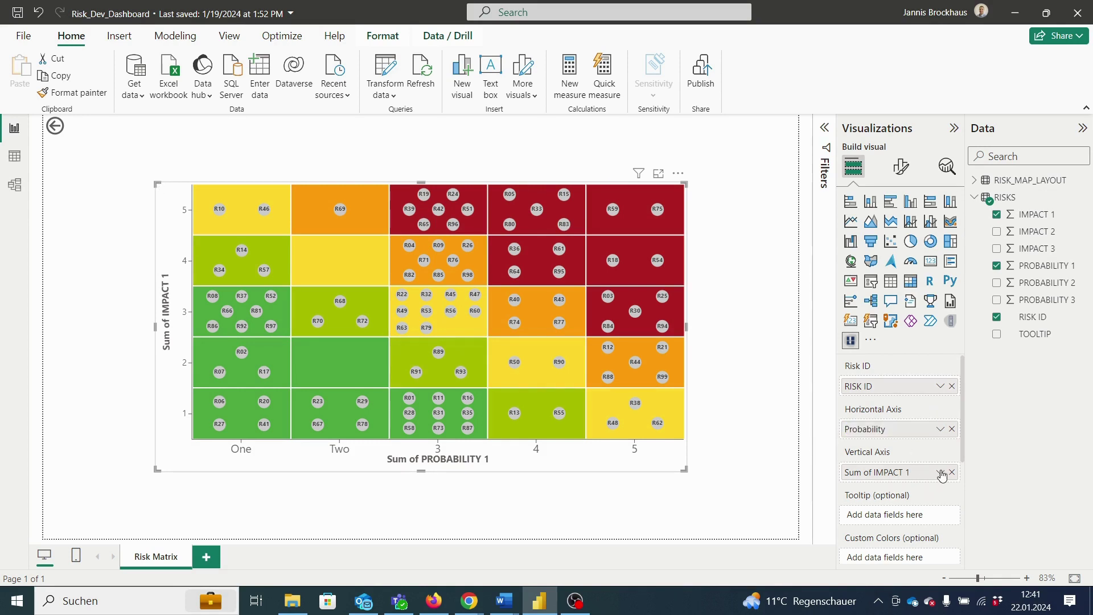
{"action": "left_click", "coordinate": [940, 472]}
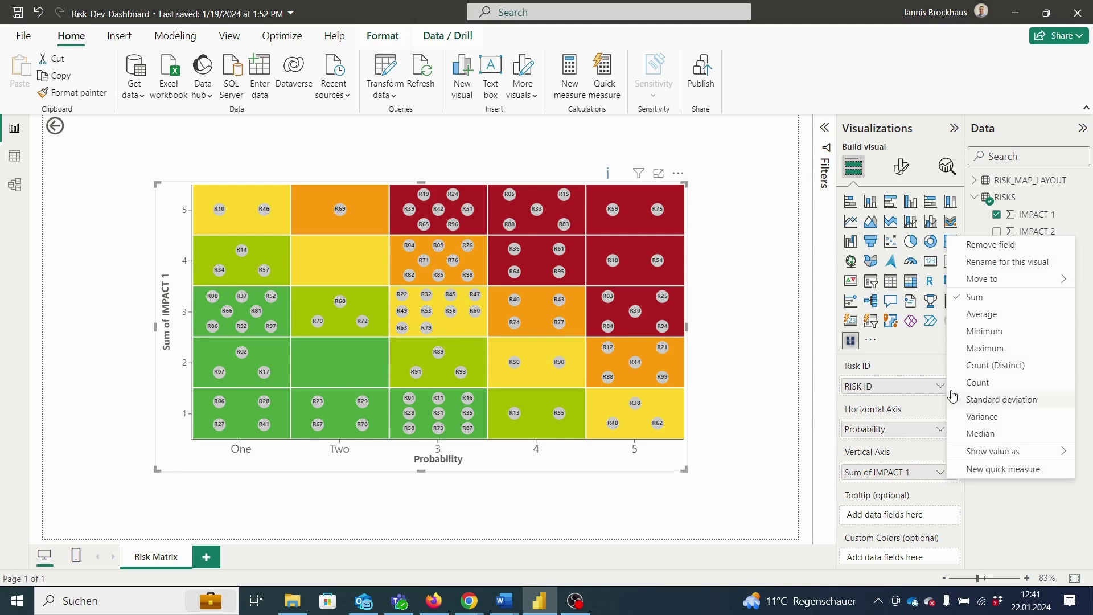
{"action": "left_click", "coordinate": [1041, 264]}
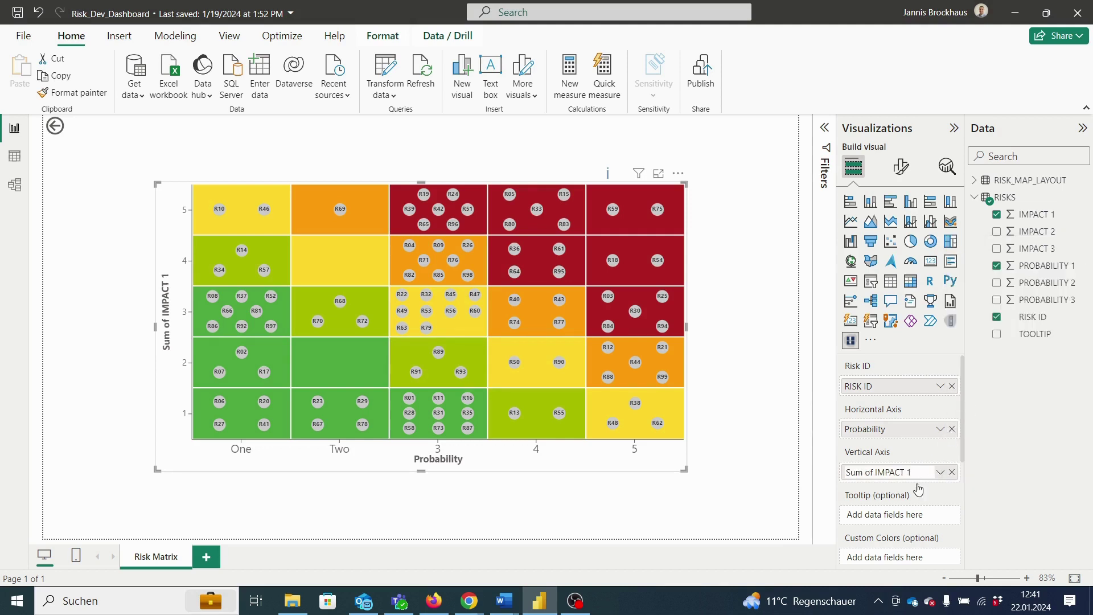
{"action": "type", "text": "Impa"}
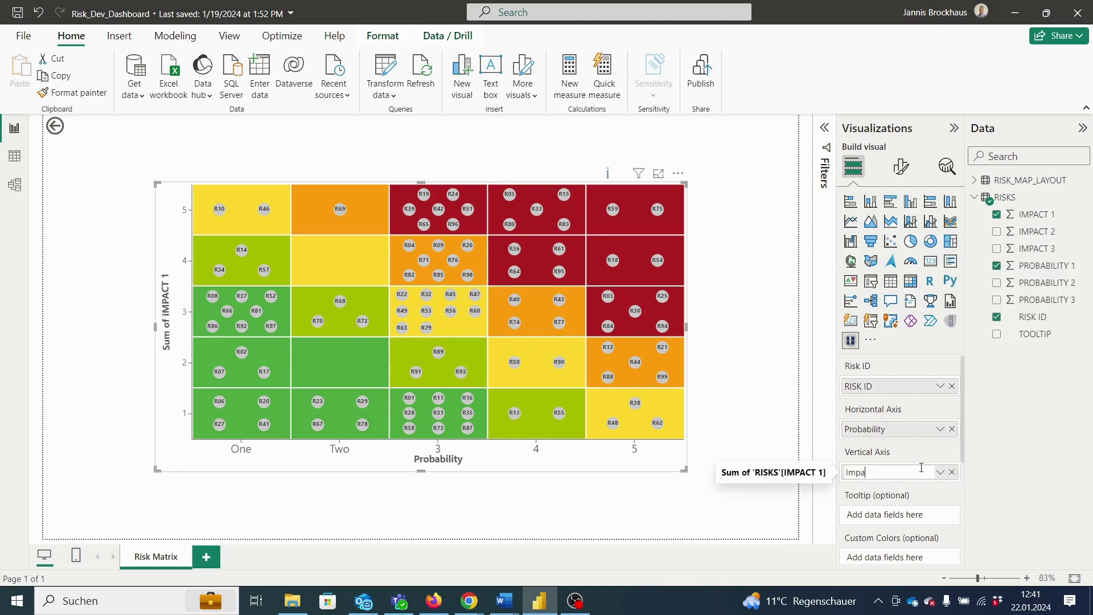
{"action": "type", "text": "ct"}
{"action": "key", "text": "Return"}
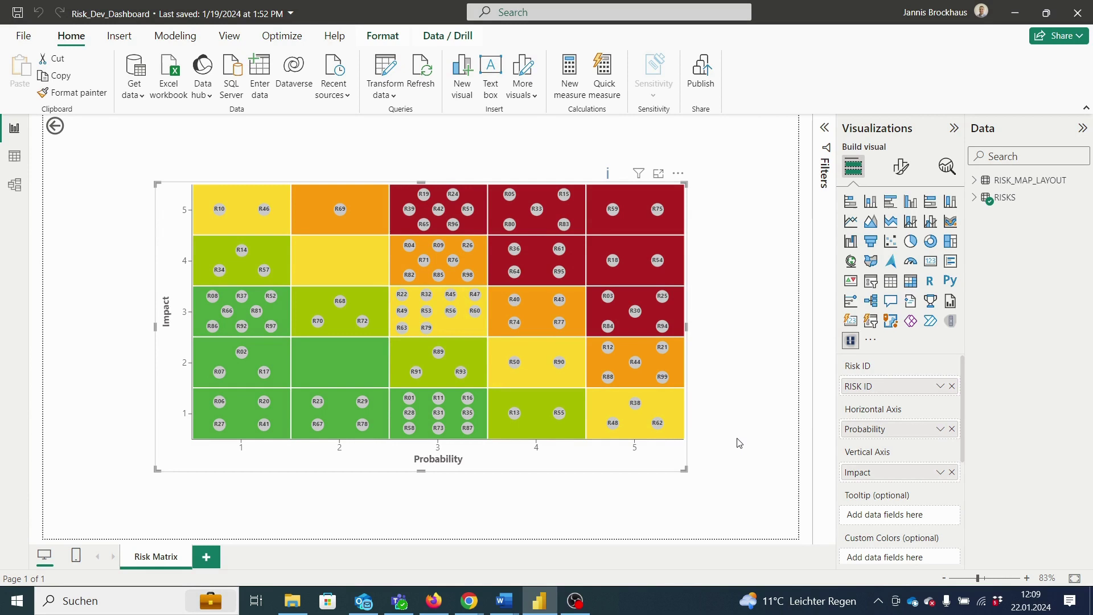
Step: Expand Axis Settings under Format visual and switch the Axis toggle off and back on
{"action": "left_click", "coordinate": [907, 165]}
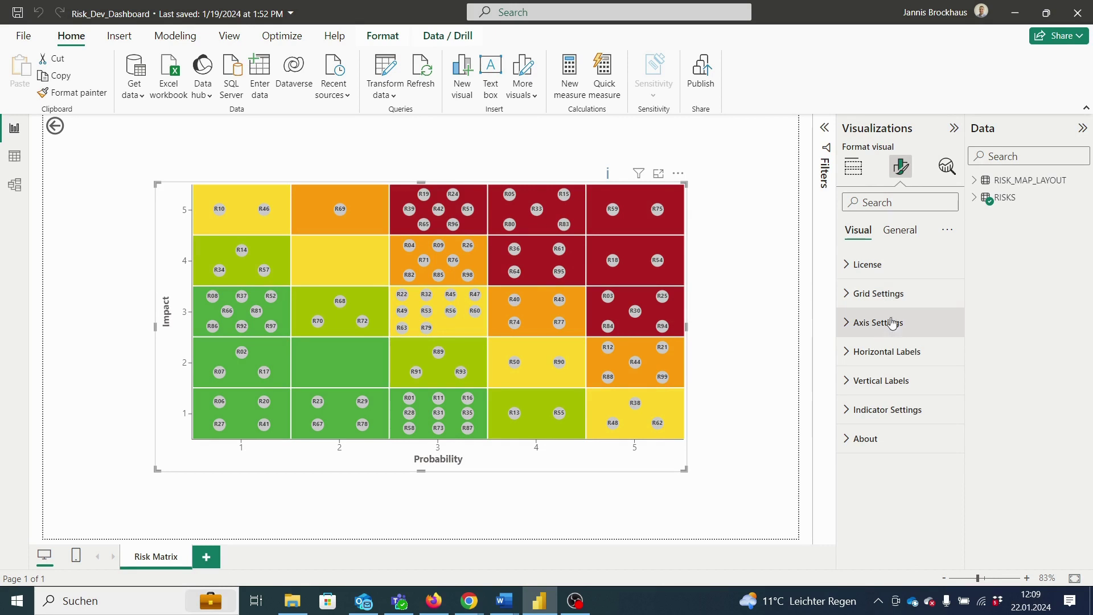
{"action": "left_click", "coordinate": [891, 322]}
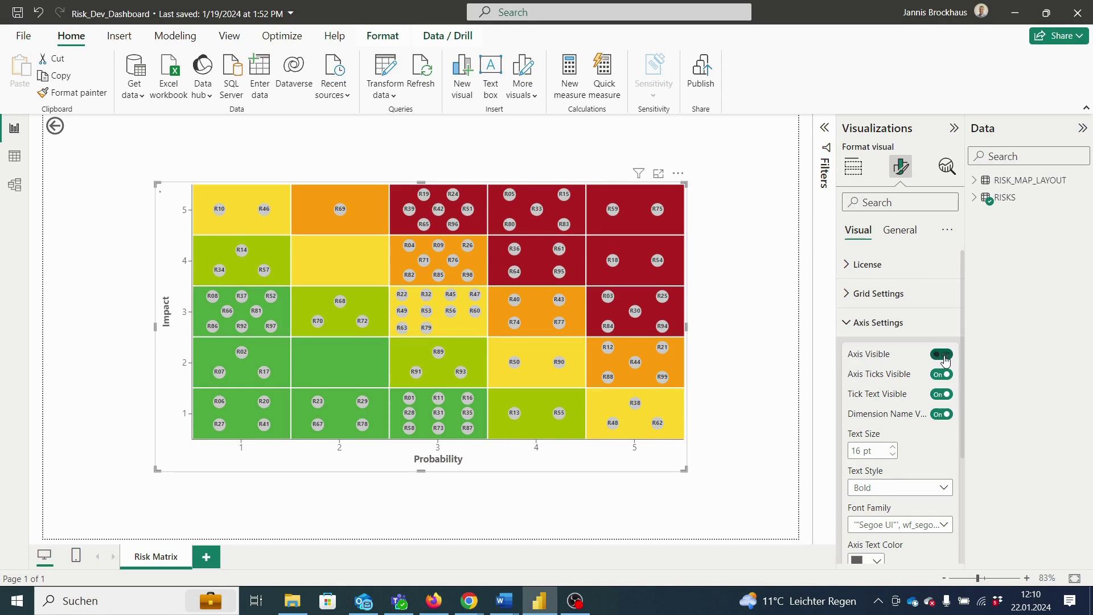
{"action": "left_click", "coordinate": [945, 357]}
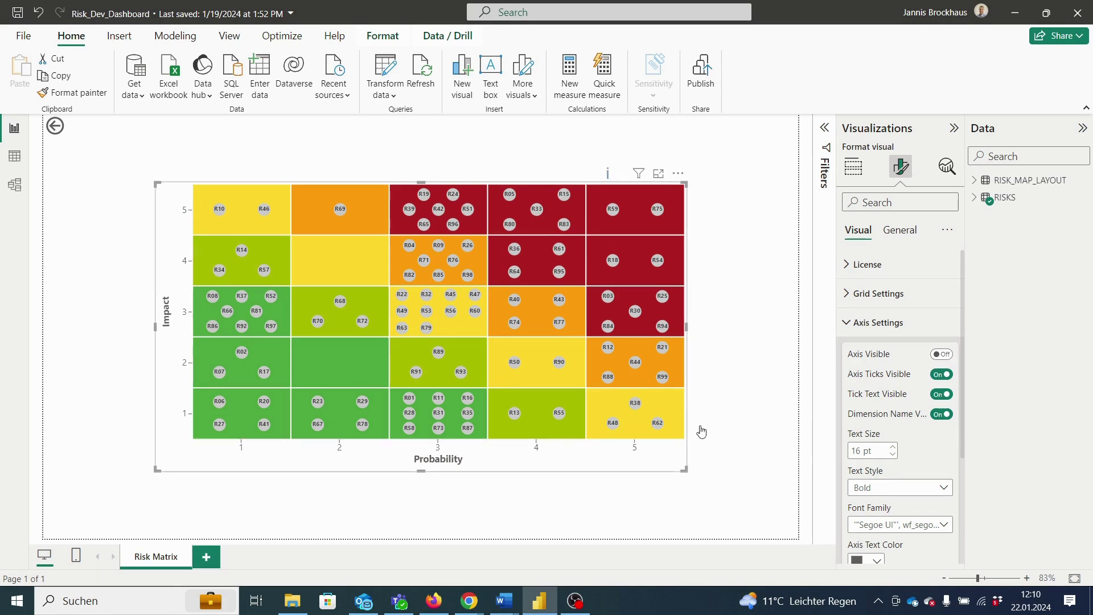
{"action": "left_click", "coordinate": [940, 357]}
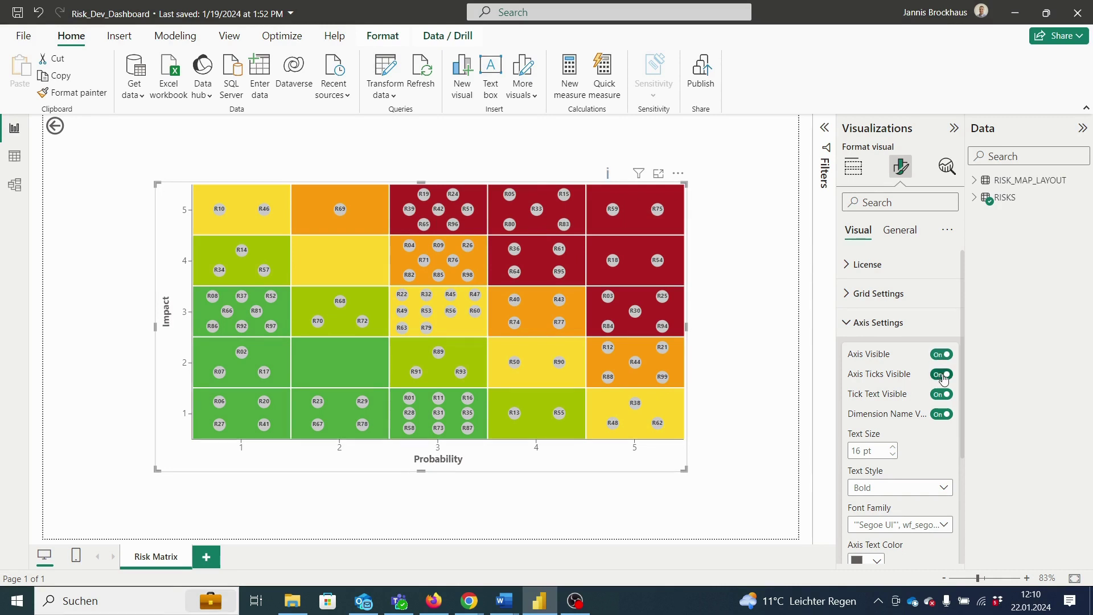
Step: Switch the Ticks, Tick Text and Dimension Name toggles off and back on, leaving all On
{"action": "left_click", "coordinate": [943, 378]}
{"action": "left_click", "coordinate": [944, 378]}
{"action": "left_click", "coordinate": [944, 393]}
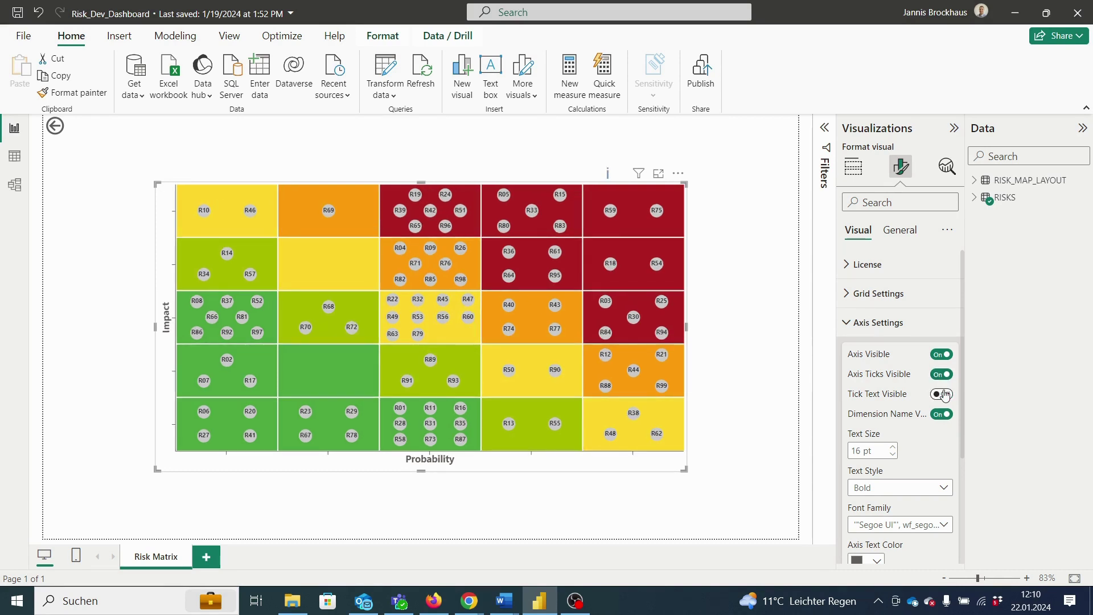
{"action": "left_click", "coordinate": [943, 394]}
{"action": "left_click", "coordinate": [943, 415]}
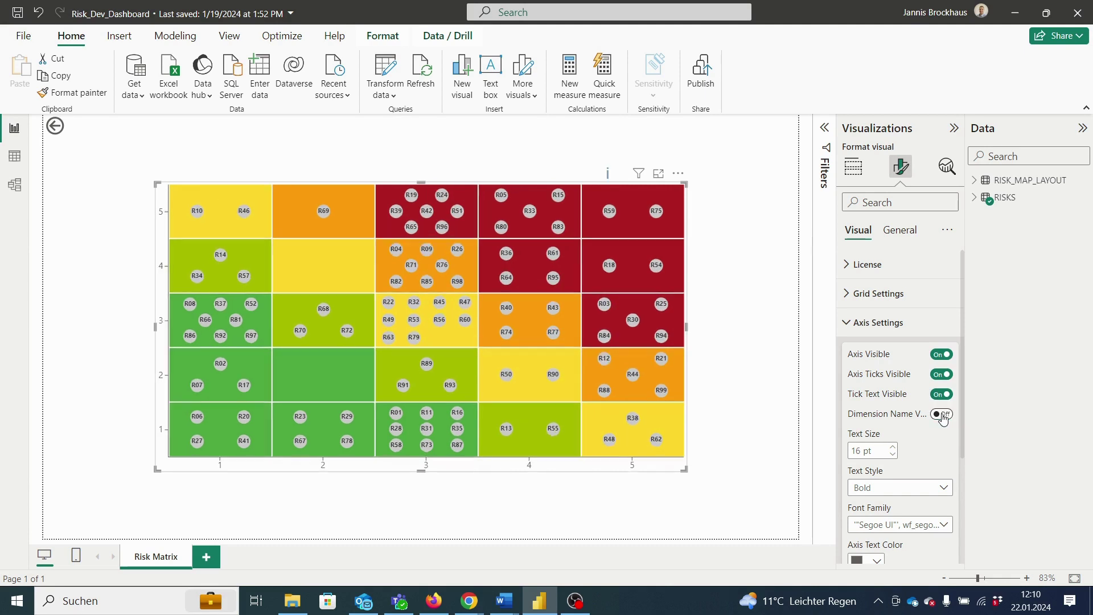
{"action": "left_click", "coordinate": [943, 415]}
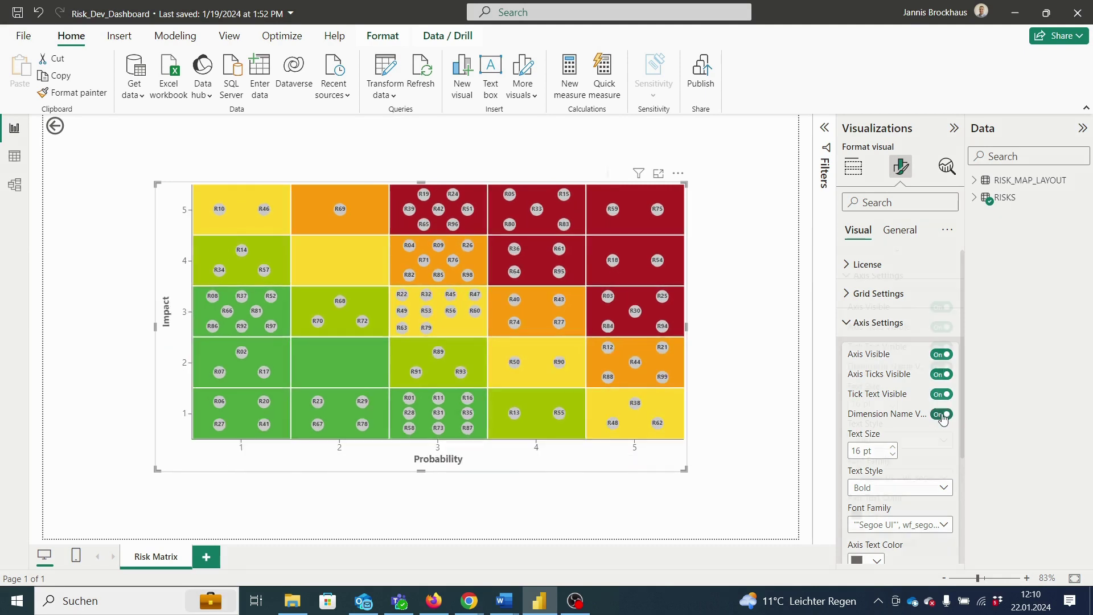
{"action": "scroll", "coordinate": [944, 376], "scroll_direction": "down", "scroll_amount": 1}
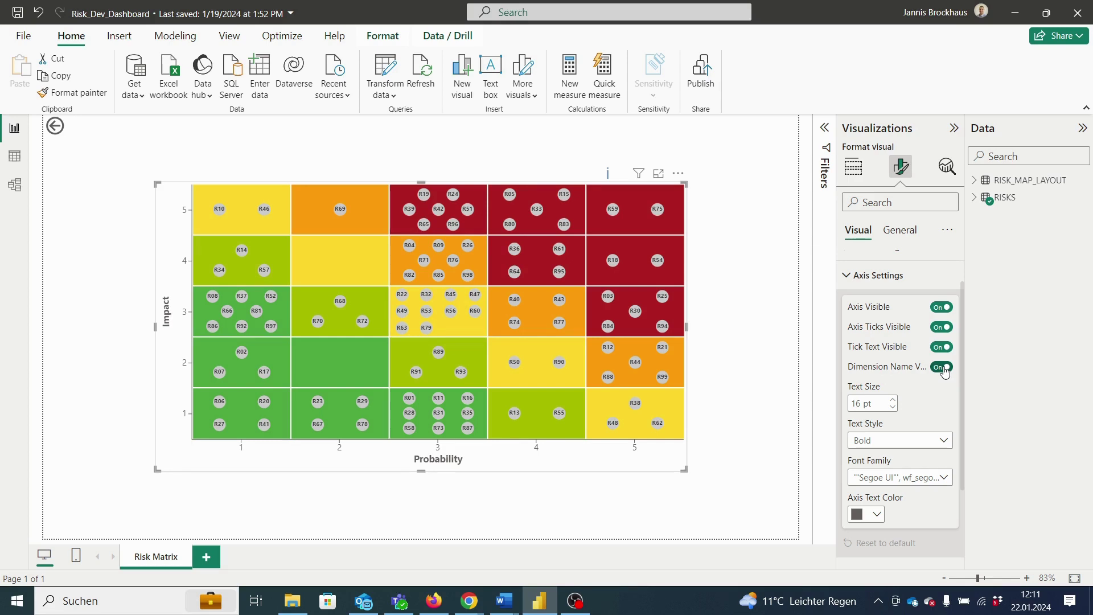
Step: Enlarge the axis text to 18 pt and change the titles to normal weight, then back to bold
{"action": "left_click", "coordinate": [893, 401]}
{"action": "left_click", "coordinate": [893, 401]}
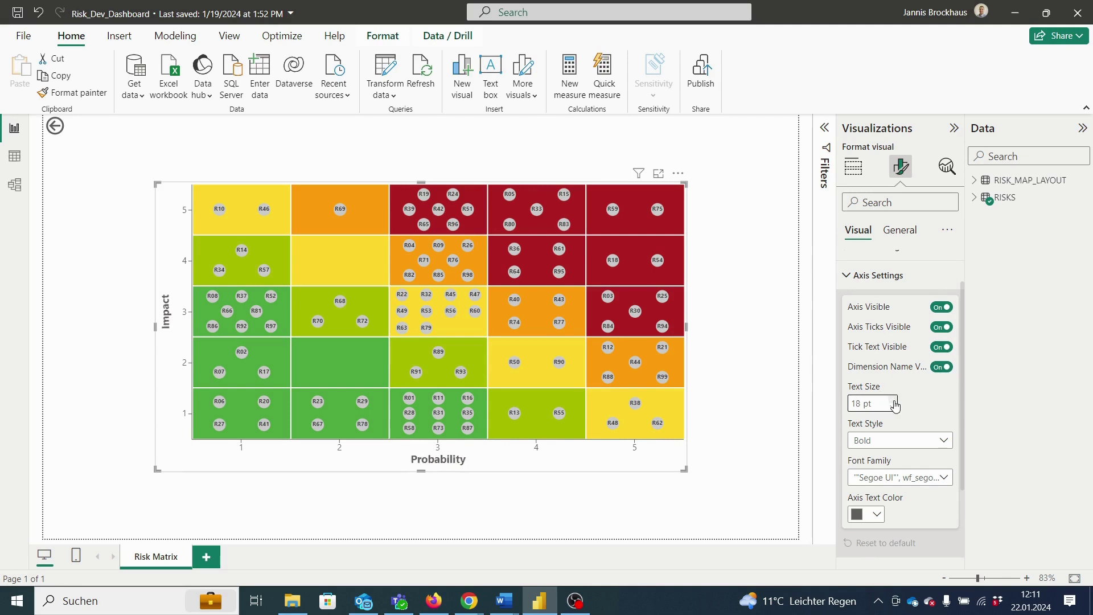
{"action": "left_click", "coordinate": [933, 441]}
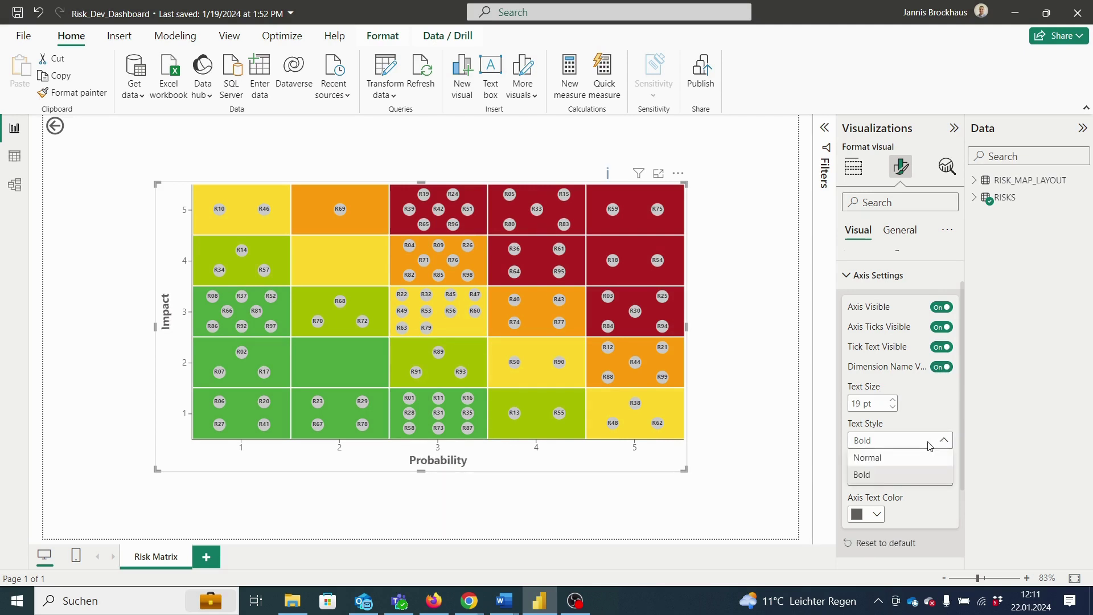
{"action": "left_click", "coordinate": [923, 460]}
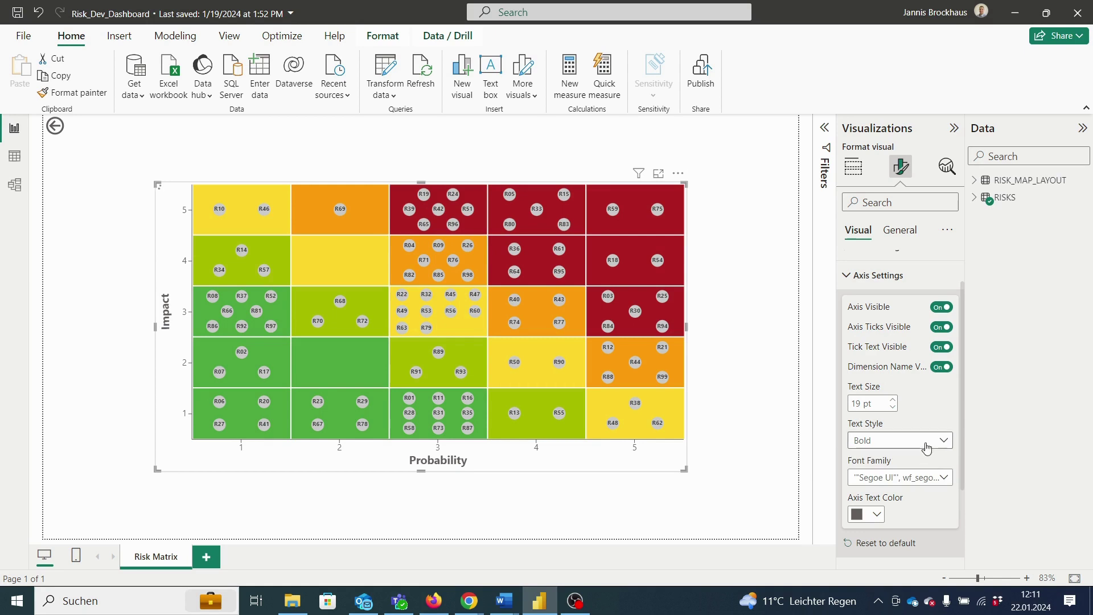
{"action": "left_click", "coordinate": [926, 440]}
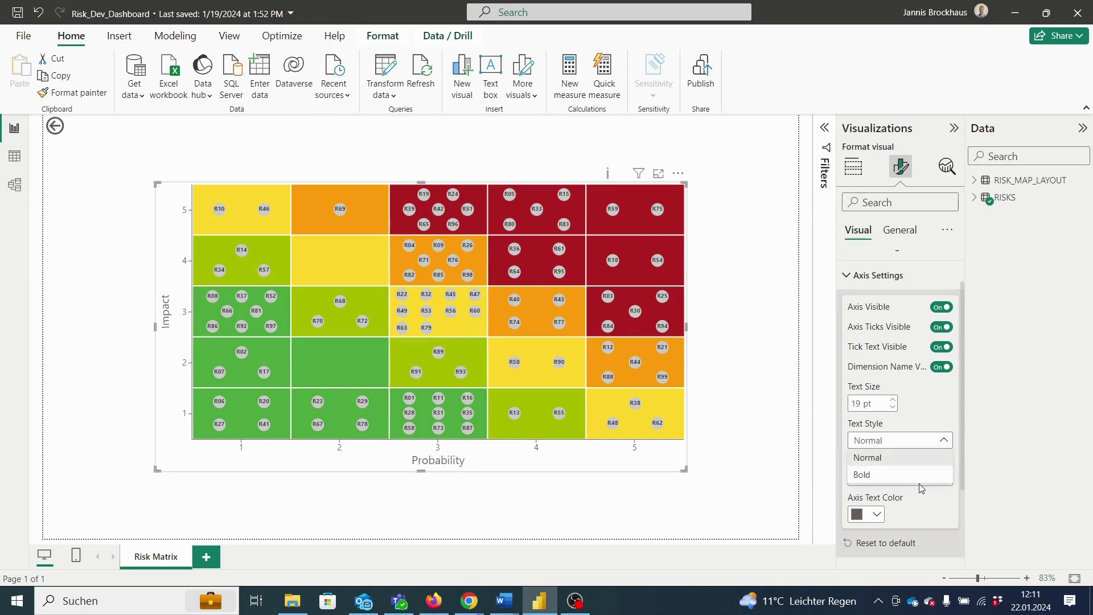
{"action": "left_click", "coordinate": [920, 477]}
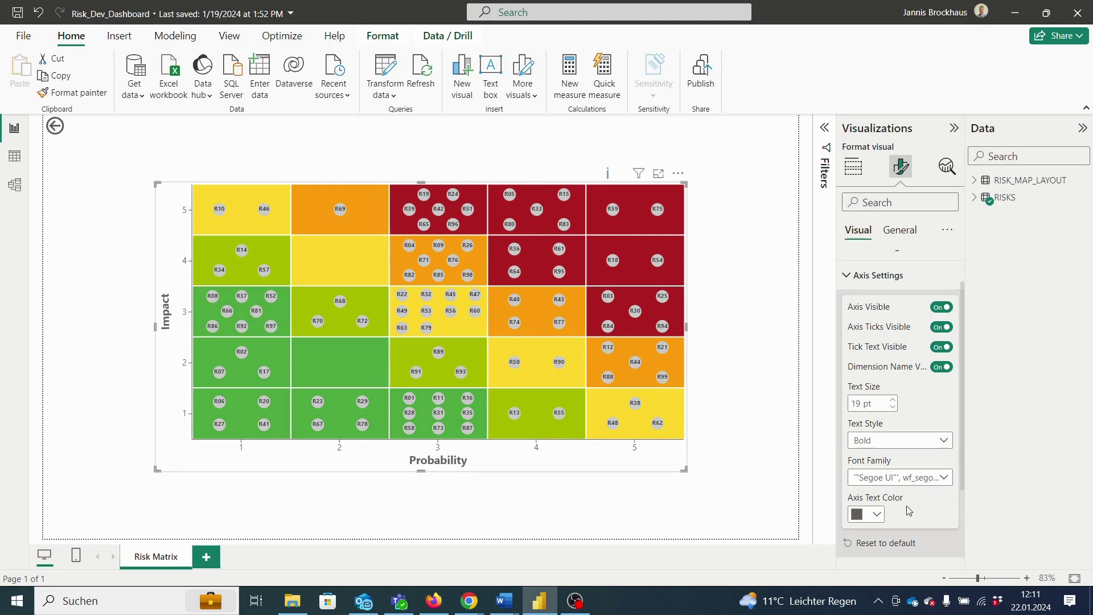
Step: Make the axis text colour blue, then reset the axis settings to their defaults
{"action": "left_click", "coordinate": [877, 514]}
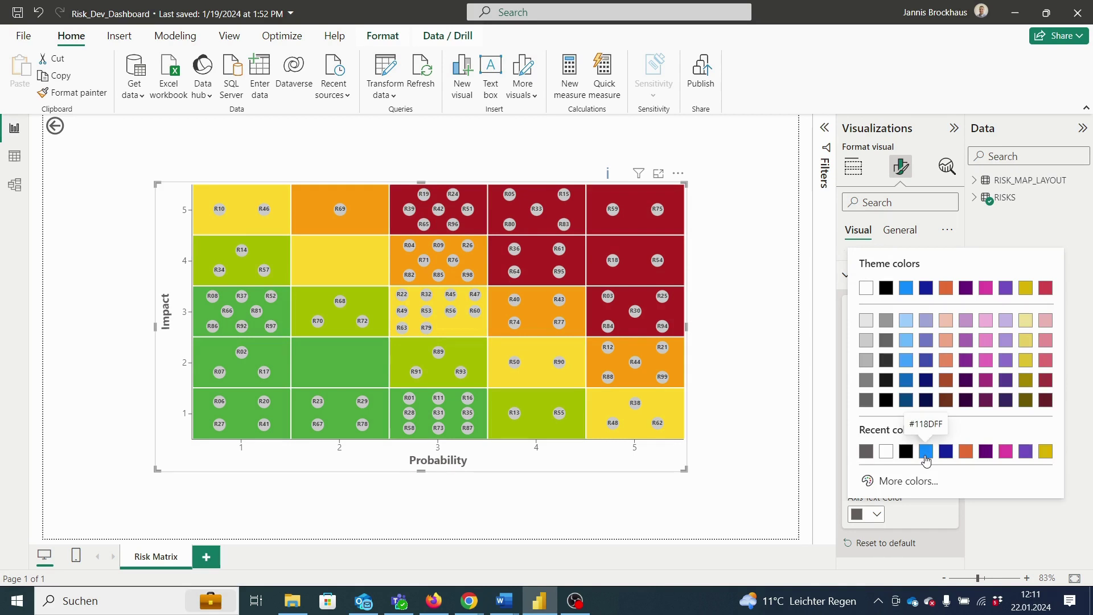
{"action": "left_click", "coordinate": [926, 461]}
{"action": "left_click", "coordinate": [895, 525]}
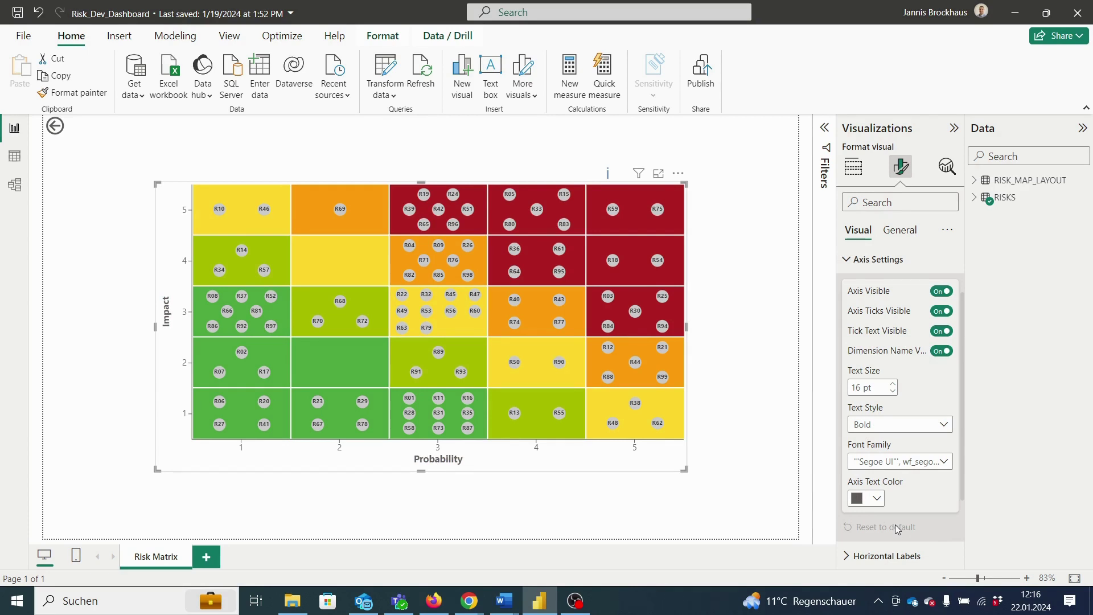
{"action": "scroll", "coordinate": [895, 529], "scroll_direction": "down", "scroll_amount": 1}
{"action": "scroll", "coordinate": [895, 528], "scroll_direction": "down", "scroll_amount": 1}
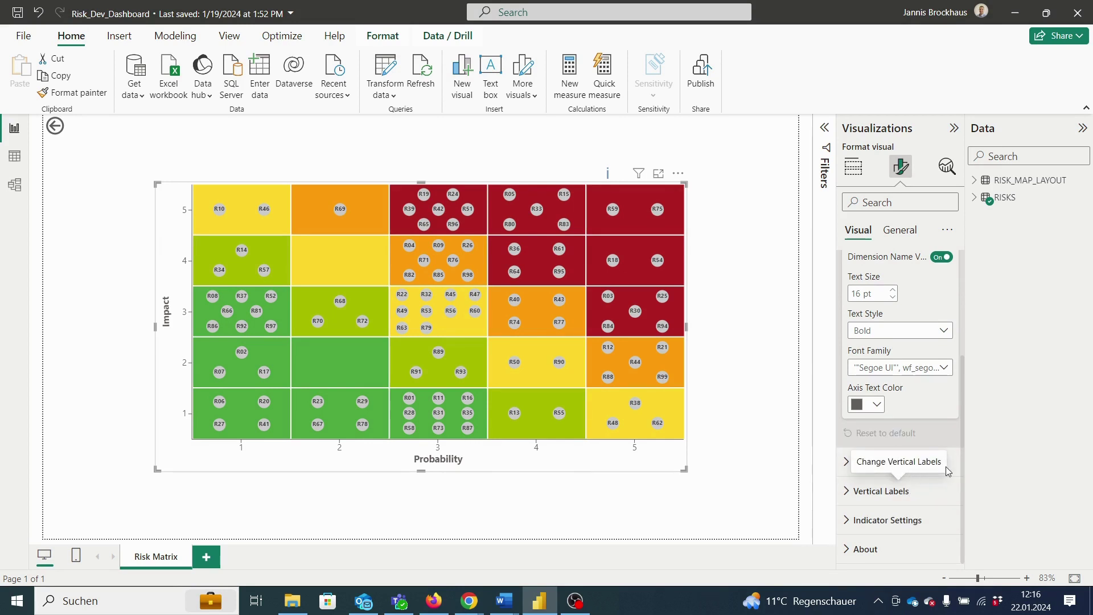
Step: Relabel the first two horizontal ticks One and Two, and make the label text 19 pt
{"action": "left_click", "coordinate": [871, 463]}
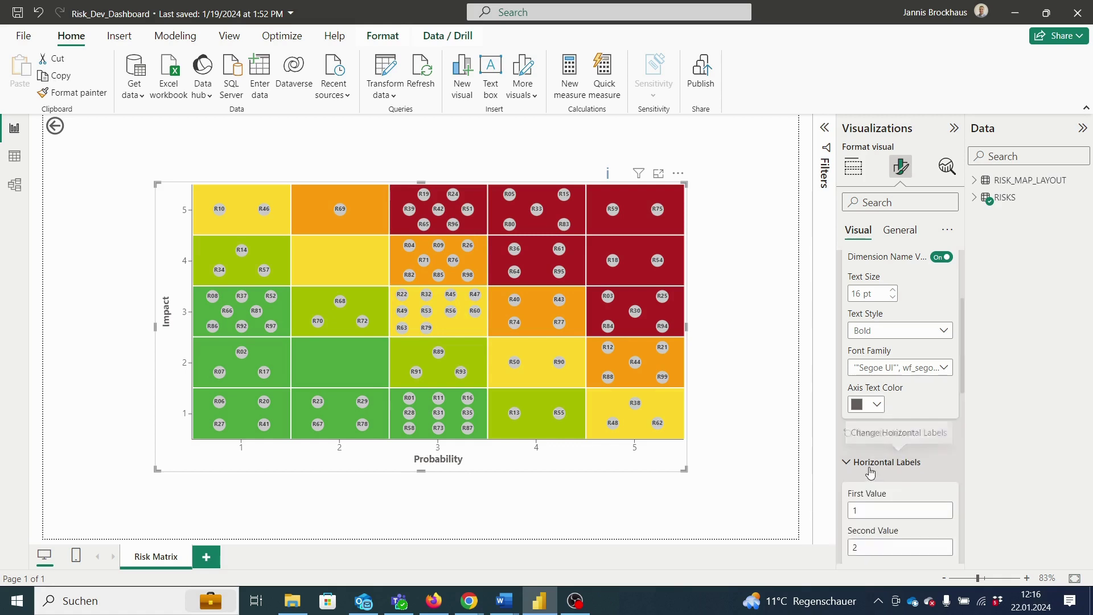
{"action": "scroll", "coordinate": [871, 472], "scroll_direction": "down", "scroll_amount": 1}
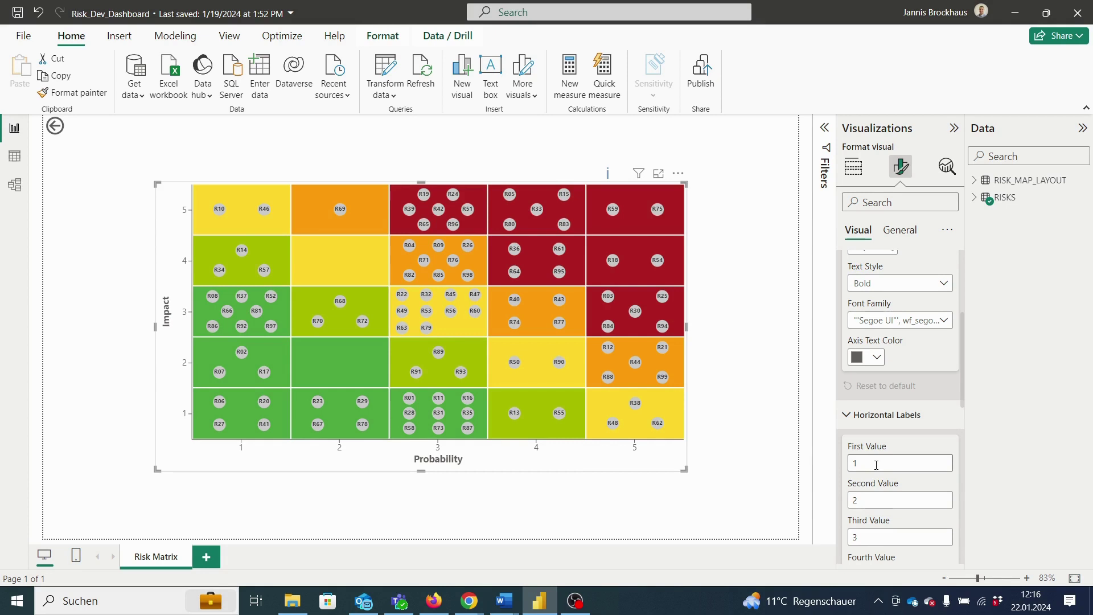
{"action": "left_click_drag", "start_coordinate": [877, 465], "coordinate": [853, 464]}
{"action": "type", "text": "One"}
{"action": "left_click_drag", "start_coordinate": [860, 501], "coordinate": [844, 503]}
{"action": "type", "text": "Tw"}
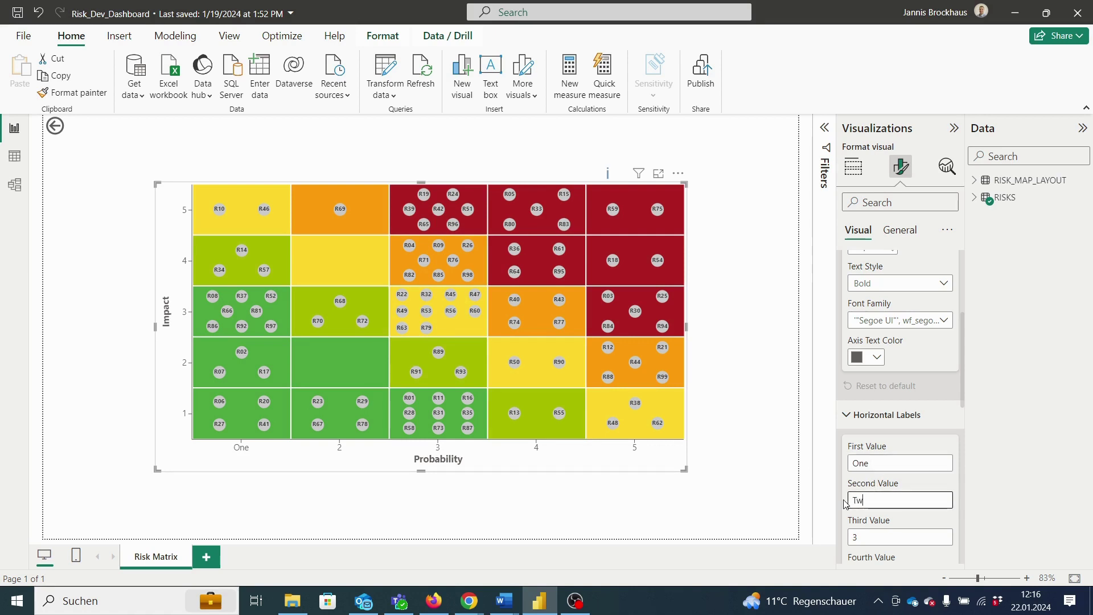
{"action": "type", "text": "o"}
{"action": "scroll", "coordinate": [926, 483], "scroll_direction": "down", "scroll_amount": 3}
{"action": "scroll", "coordinate": [926, 483], "scroll_direction": "down", "scroll_amount": 2}
{"action": "scroll", "coordinate": [889, 417], "scroll_direction": "down", "scroll_amount": 1}
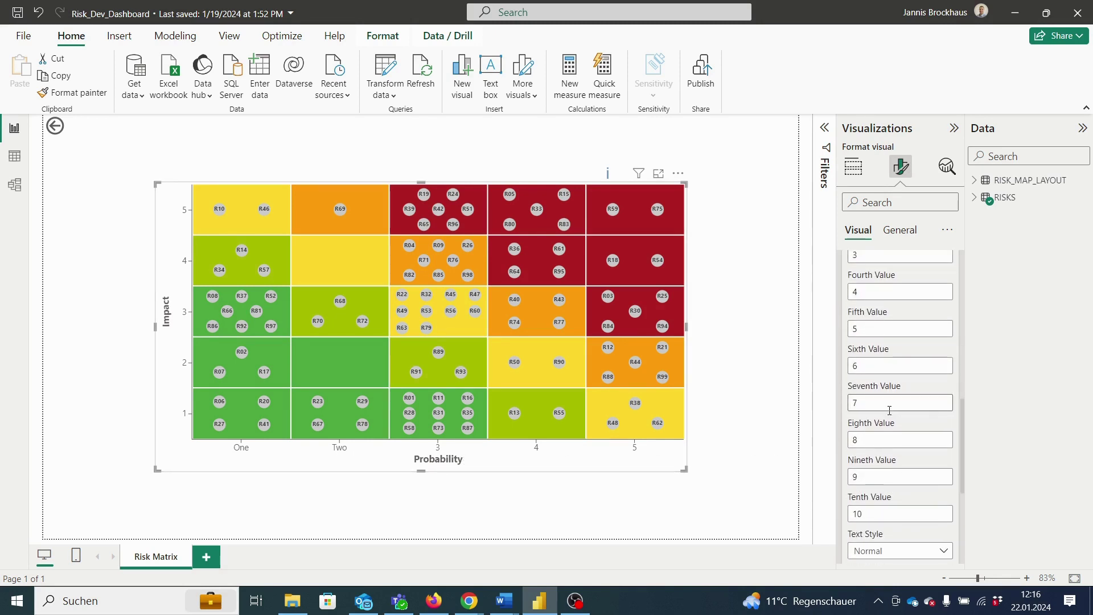
{"action": "scroll", "coordinate": [890, 419], "scroll_direction": "down", "scroll_amount": 1}
{"action": "scroll", "coordinate": [888, 428], "scroll_direction": "down", "scroll_amount": 1}
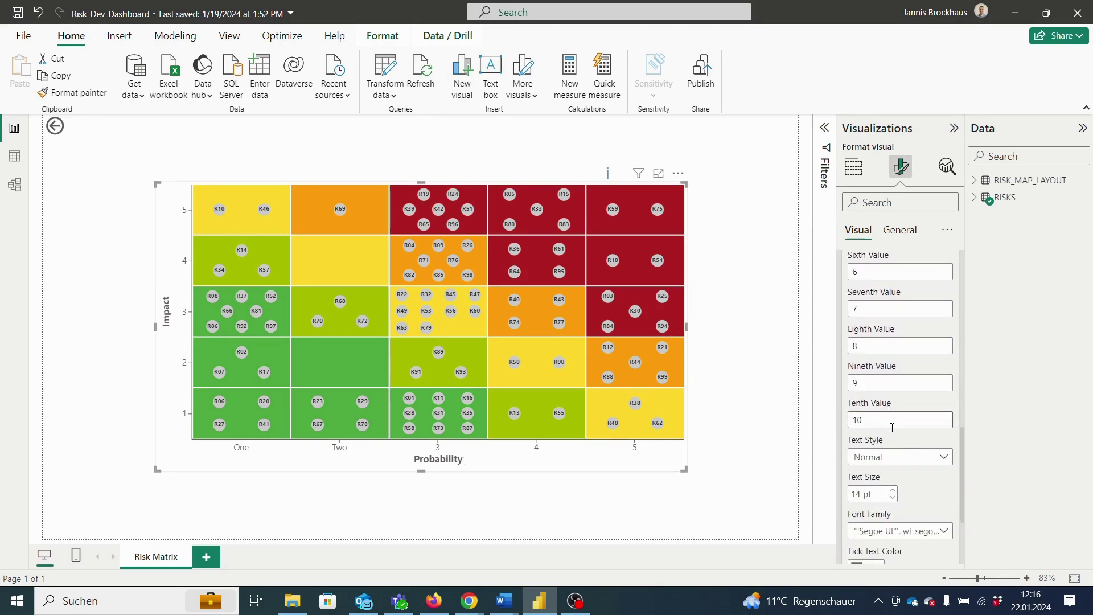
{"action": "scroll", "coordinate": [896, 425], "scroll_direction": "down", "scroll_amount": 1}
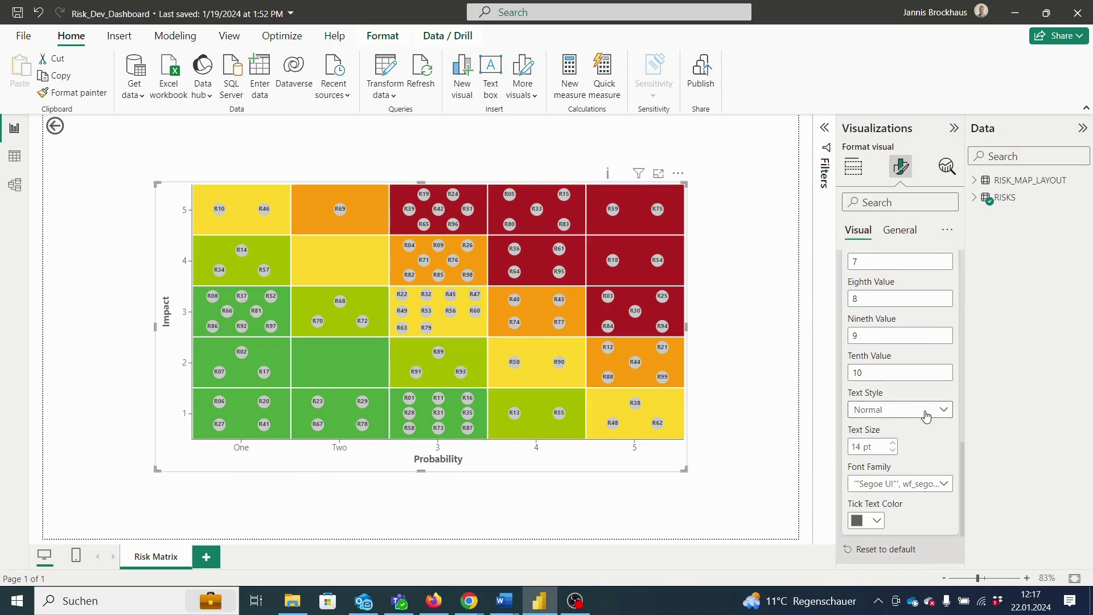
{"action": "left_click", "coordinate": [893, 443]}
{"action": "left_click", "coordinate": [892, 443]}
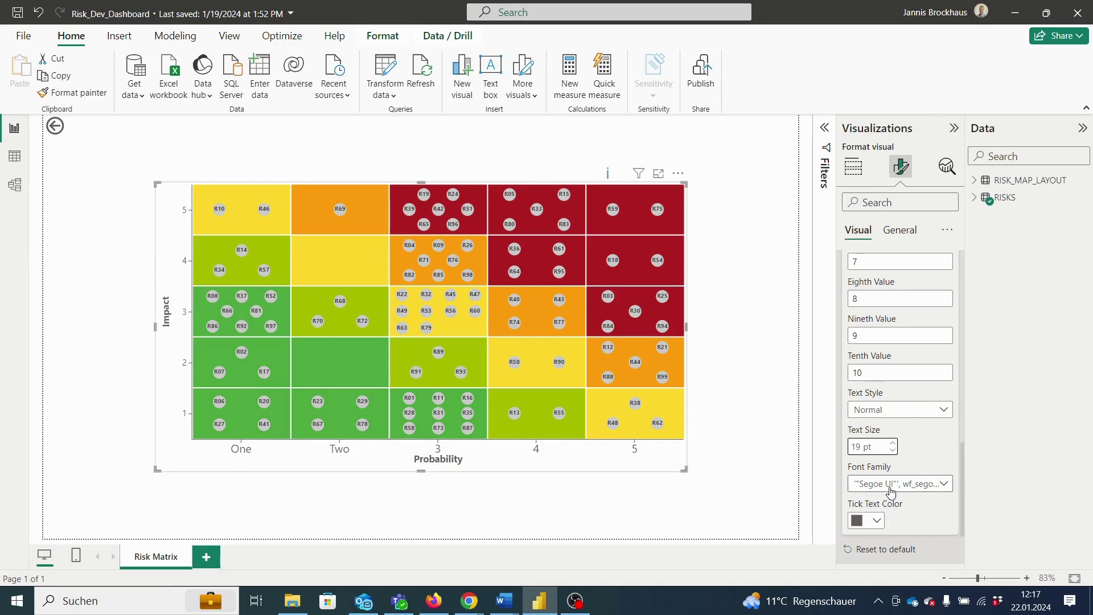
{"action": "scroll", "coordinate": [890, 493], "scroll_direction": "down", "scroll_amount": 2}
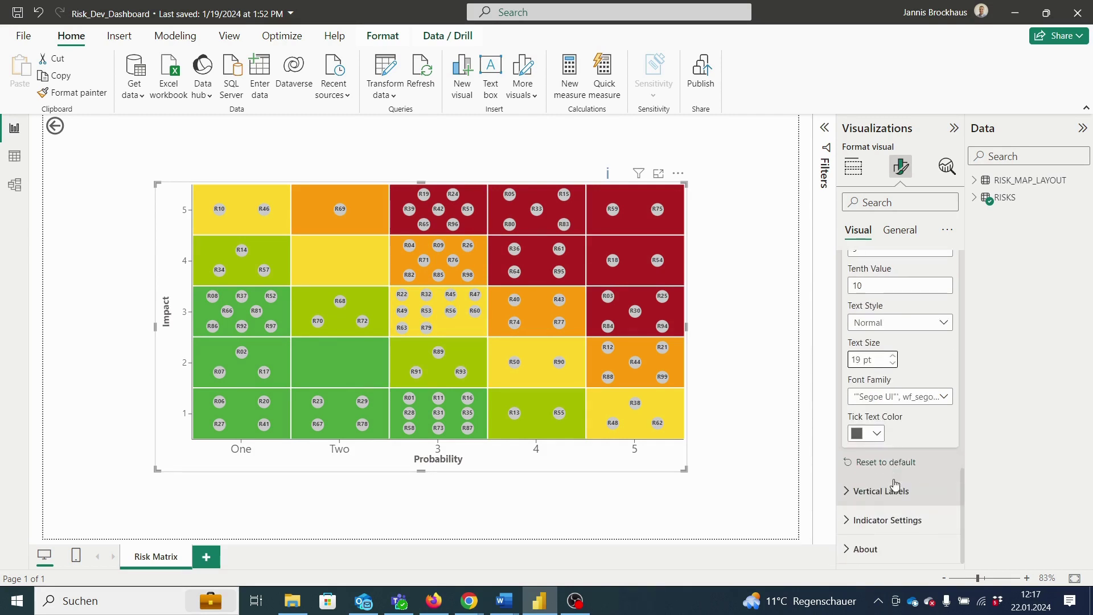
Step: Expand the Vertical Labels section to show values 1 through 10
{"action": "left_click", "coordinate": [888, 492]}
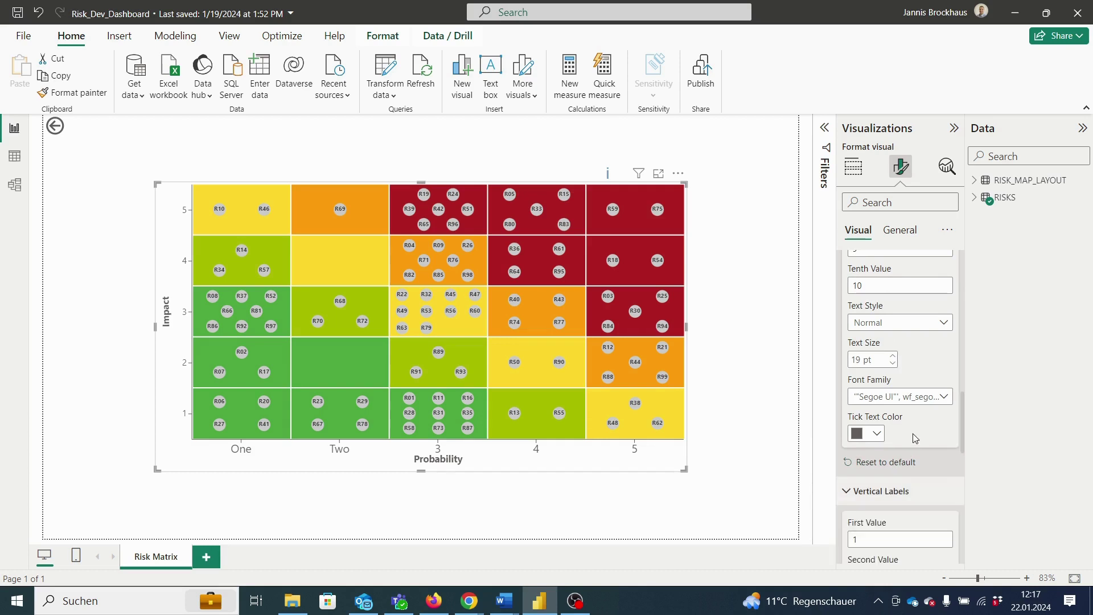
{"action": "scroll", "coordinate": [913, 438], "scroll_direction": "down", "scroll_amount": 3}
{"action": "scroll", "coordinate": [913, 435], "scroll_direction": "down", "scroll_amount": 4}
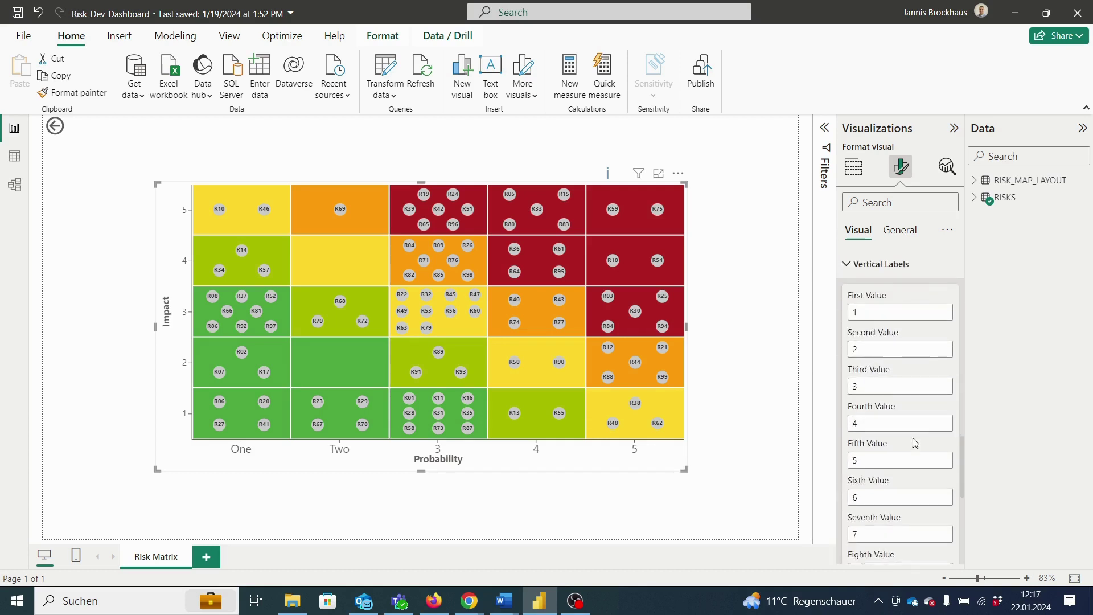
{"action": "scroll", "coordinate": [913, 438], "scroll_direction": "down", "scroll_amount": 2}
{"action": "scroll", "coordinate": [912, 440], "scroll_direction": "down", "scroll_amount": 2}
{"action": "scroll", "coordinate": [912, 442], "scroll_direction": "down", "scroll_amount": 2}
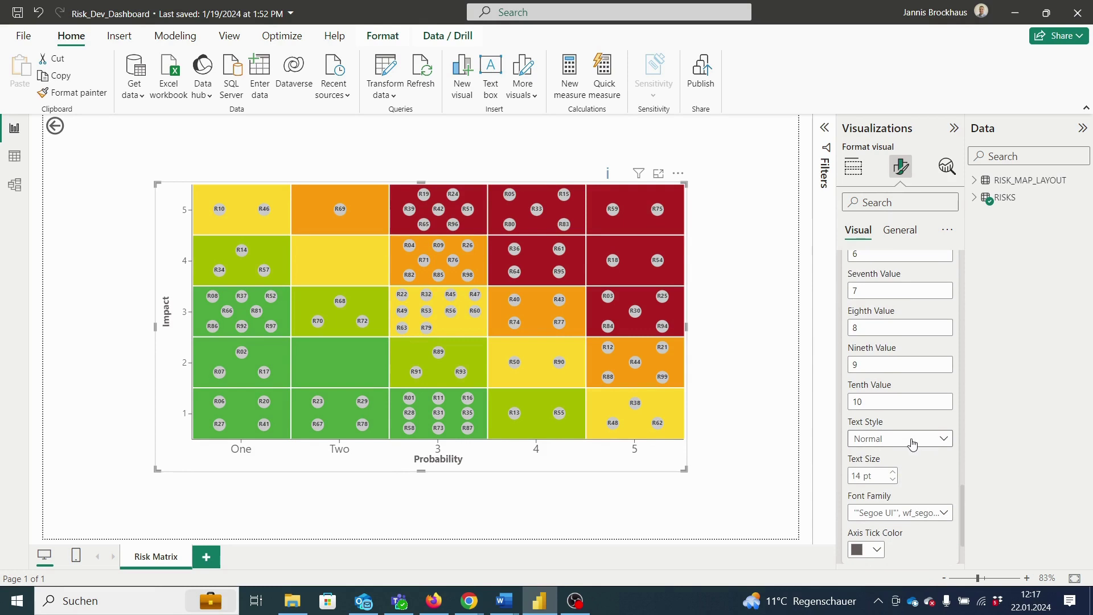